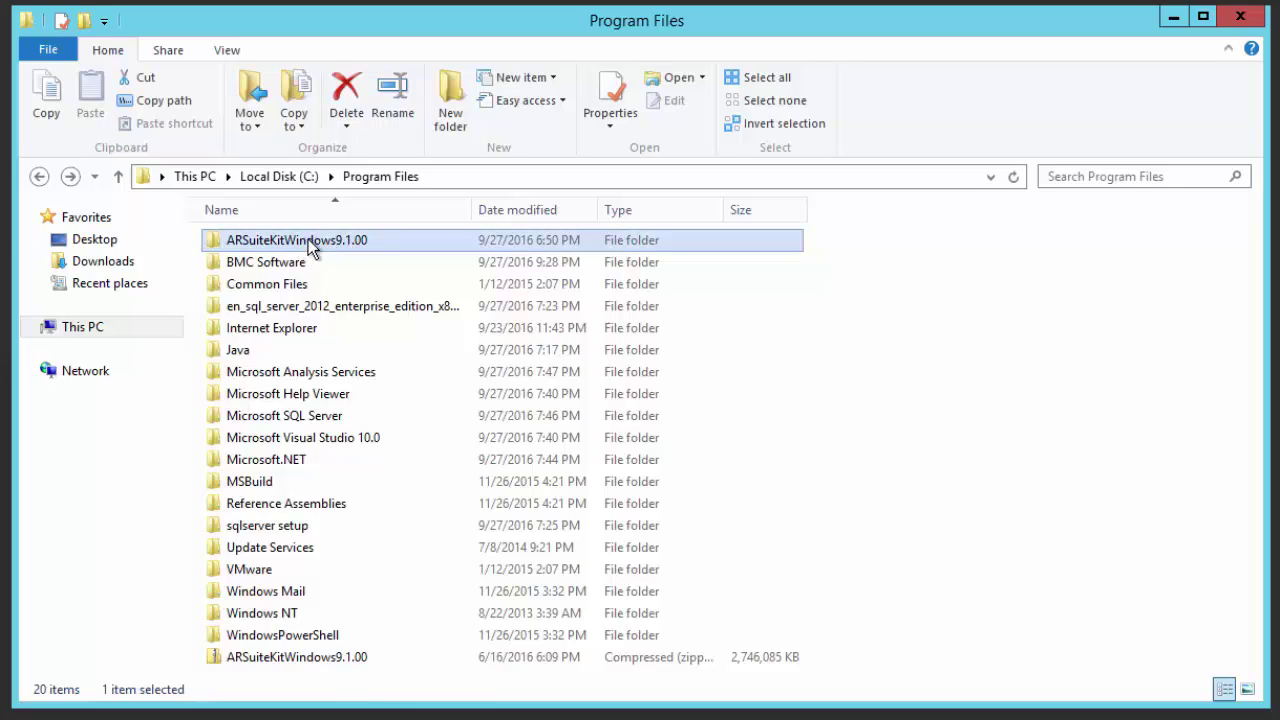
# Open the ARSuiteKitWindows9.1.00\Disk1 folder and bring up the context menu for setup.
pyautogui.doubleClick(308, 239)
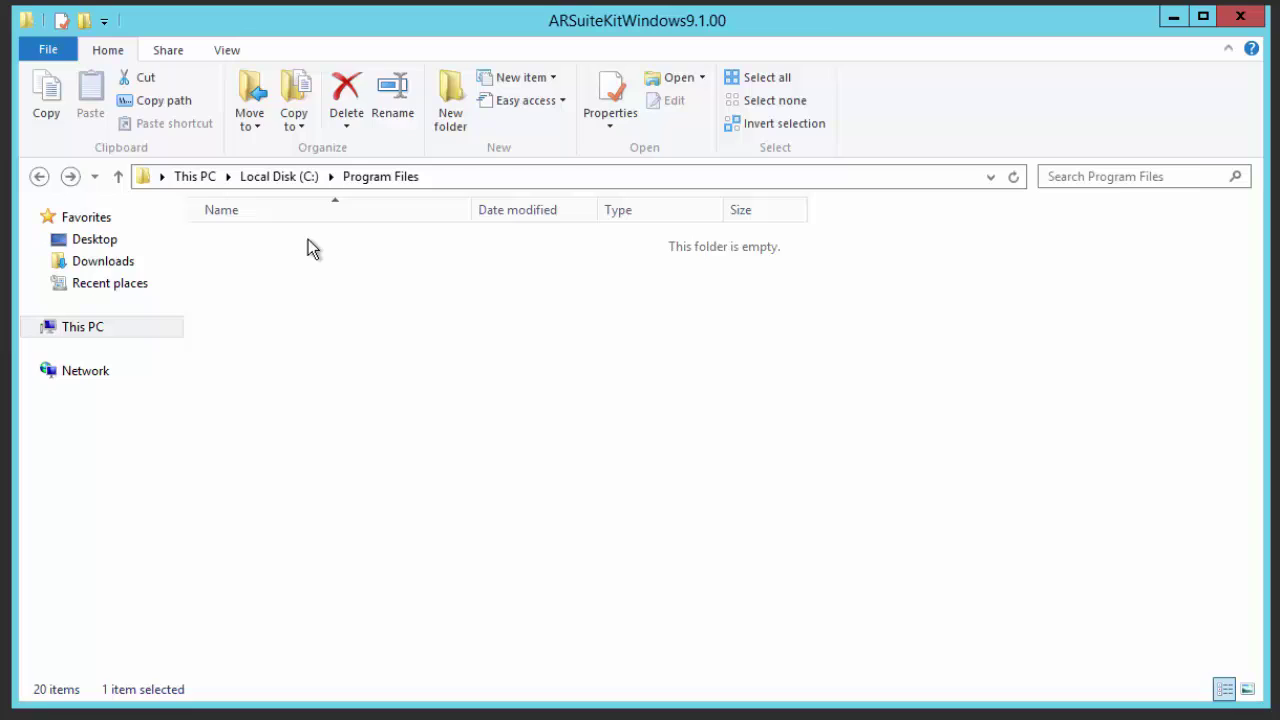
pyautogui.doubleClick(306, 238)
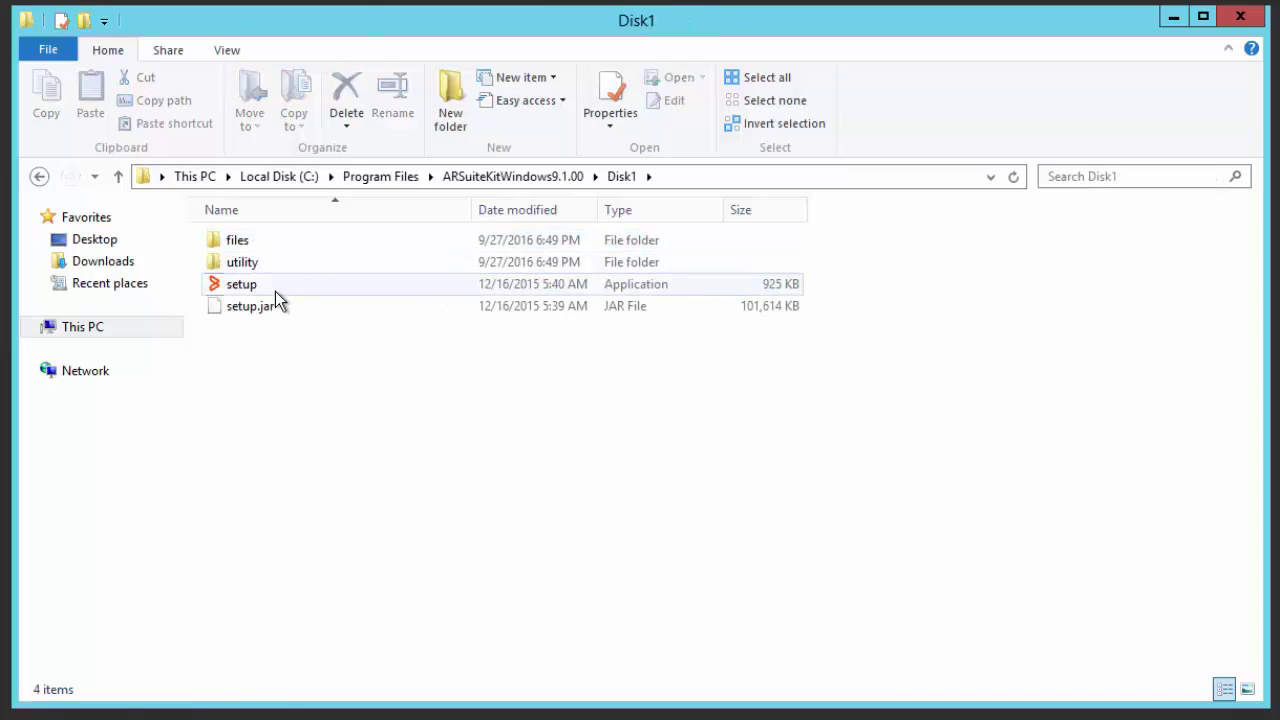
pyautogui.click(275, 291)
pyautogui.rightClick(275, 291)
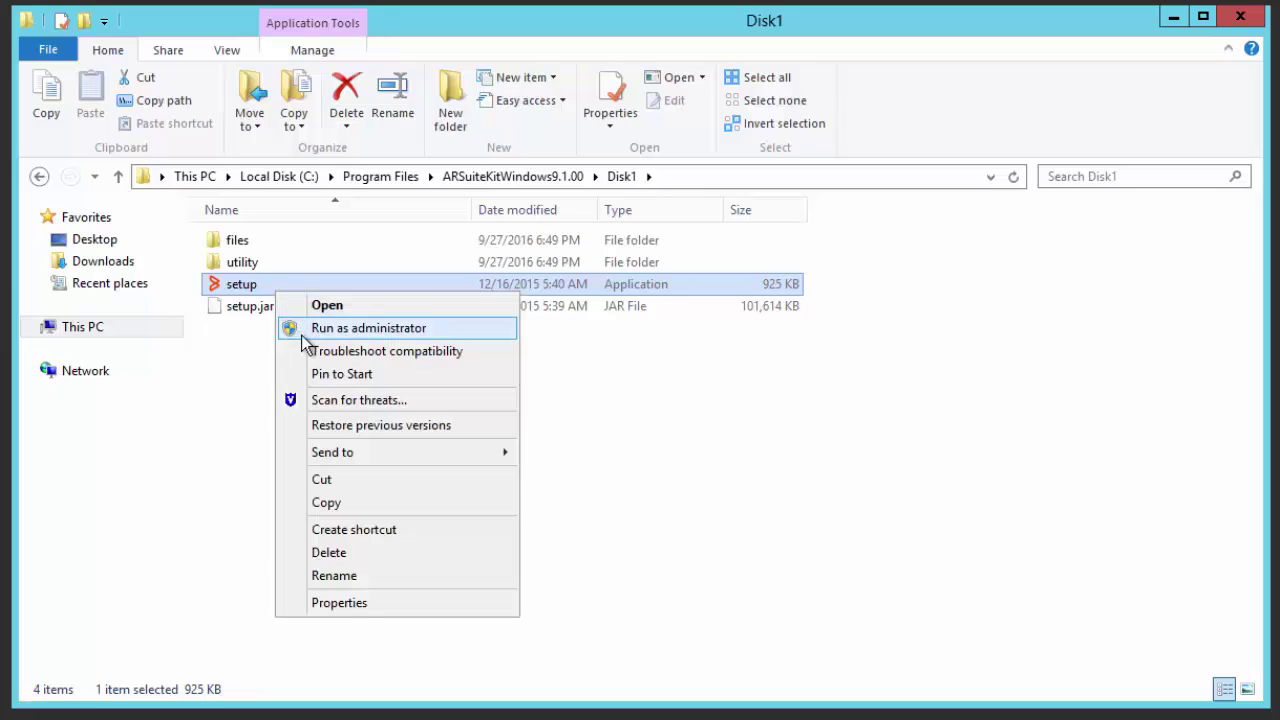
# Run setup as administrator, get past the introduction, and accept the license agreement.
pyautogui.click(350, 328)
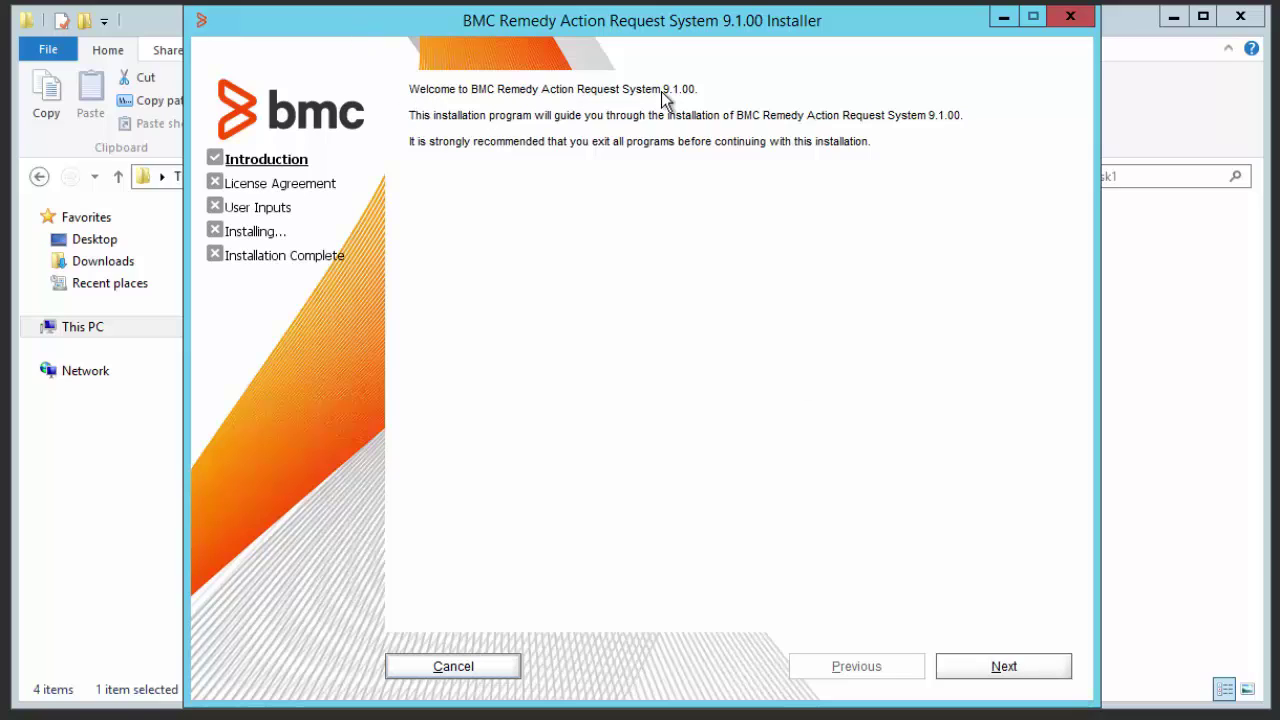
pyautogui.click(998, 667)
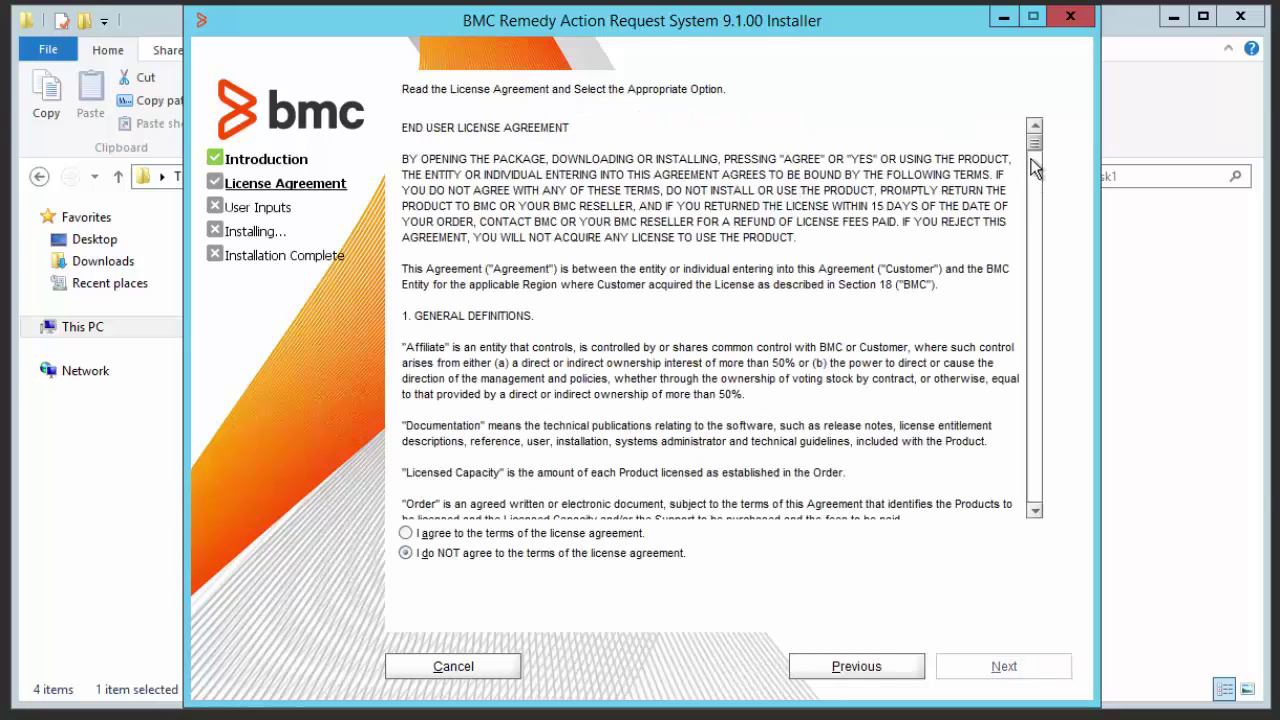
pyautogui.moveTo(1036, 150); pyautogui.dragTo(1037, 506)
pyautogui.click(428, 536)
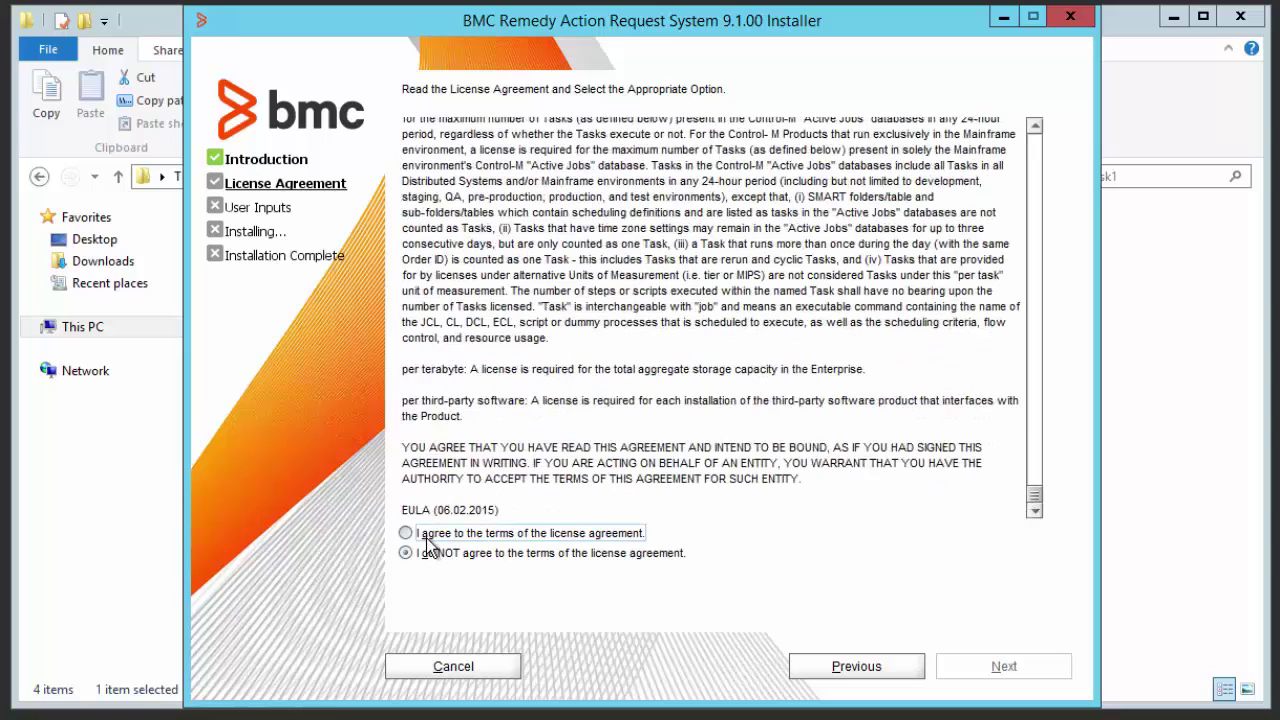
pyautogui.click(1000, 668)
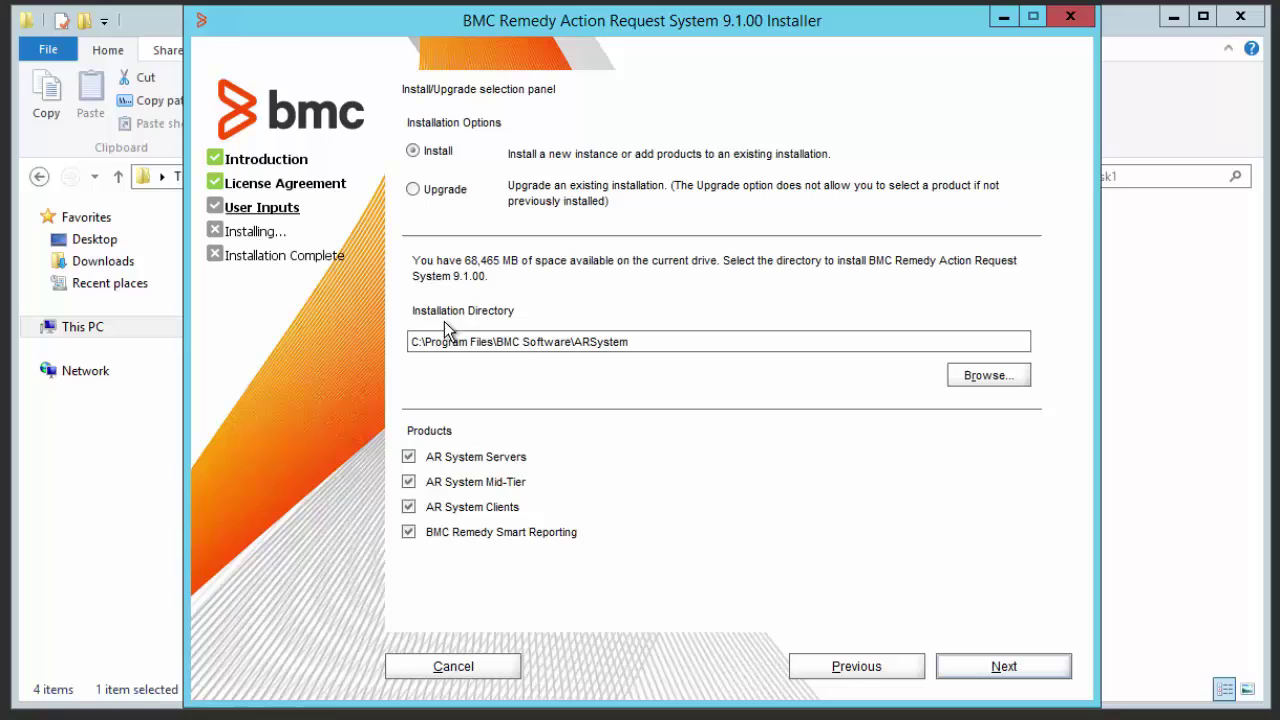
# Deselect AR System Servers, Mid-Tier and Clients so only Smart Reporting is installed.
pyautogui.click(408, 456)
pyautogui.click(408, 484)
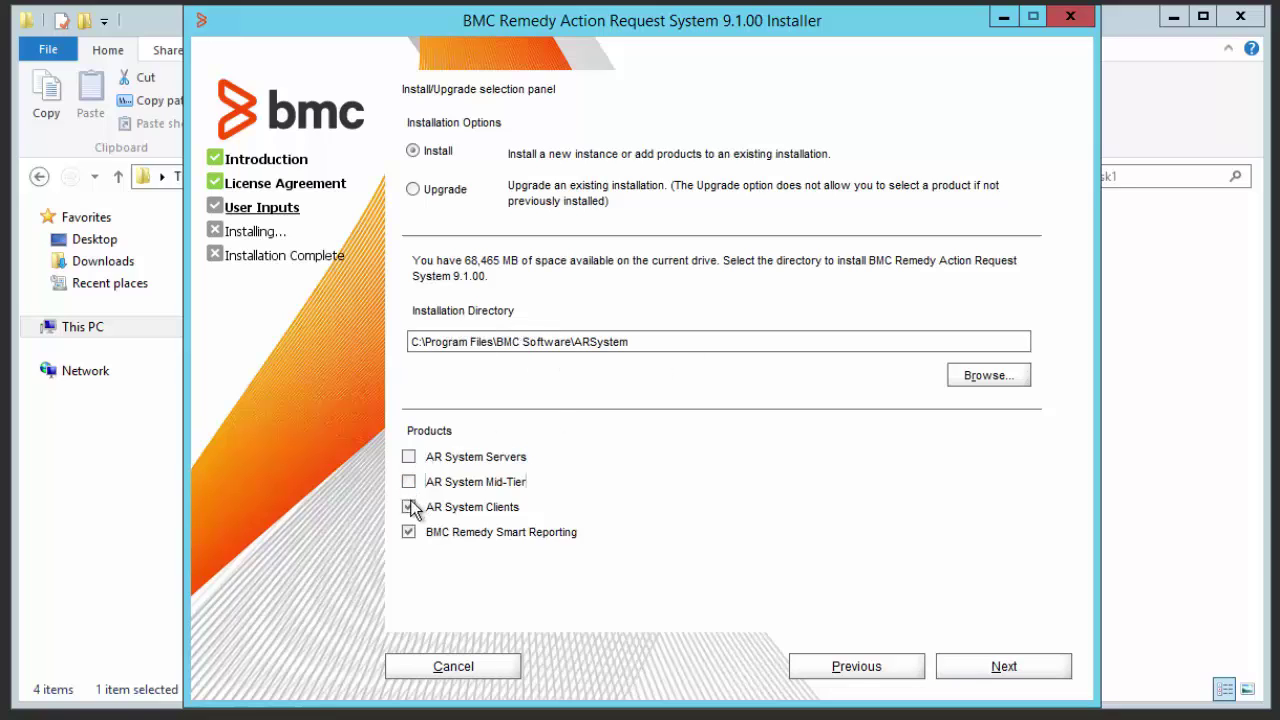
pyautogui.click(410, 507)
pyautogui.click(972, 668)
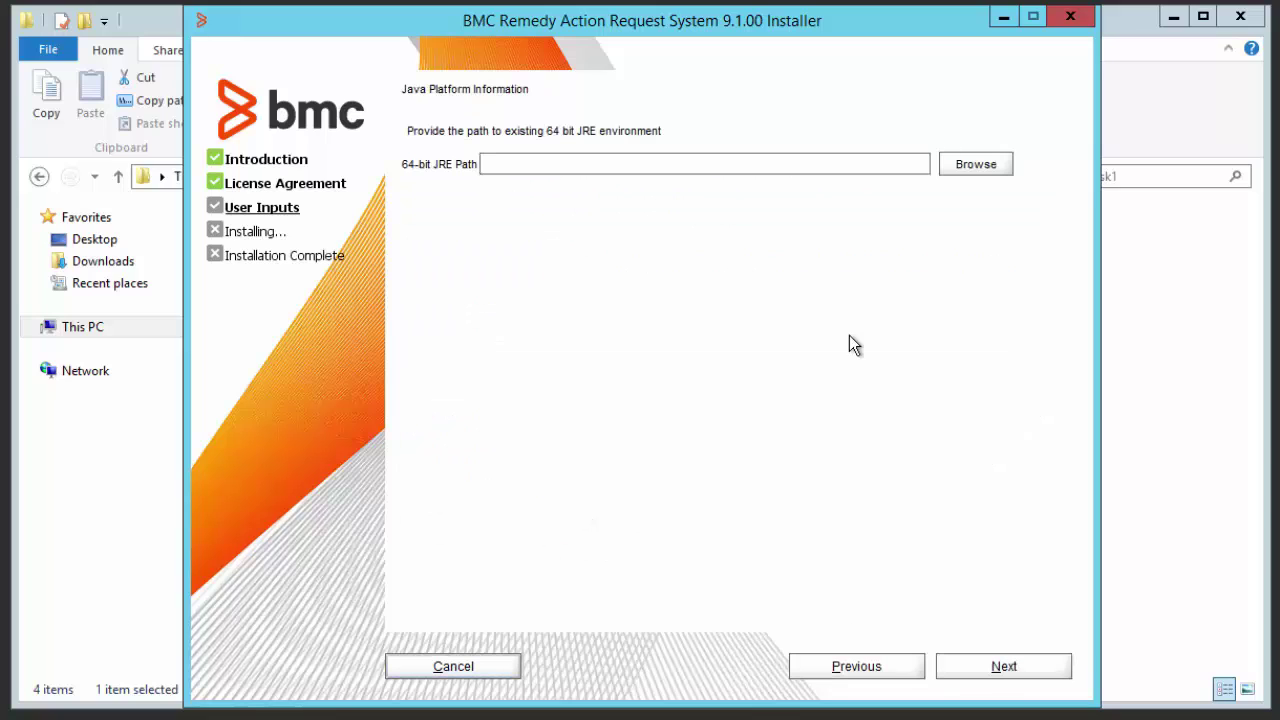
# Set the 64-bit JRE path to C:\Program Files\Java\jre1.8.0_45.
pyautogui.click(990, 168)
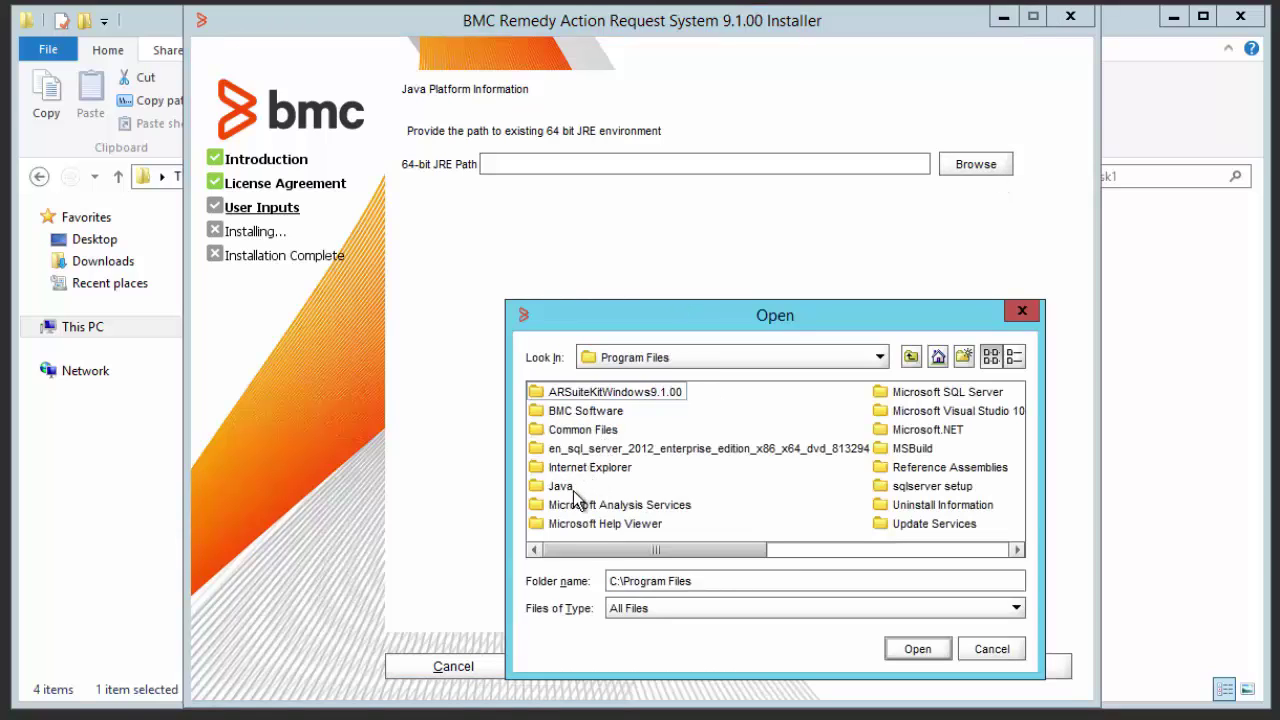
pyautogui.doubleClick(560, 487)
pyautogui.click(567, 415)
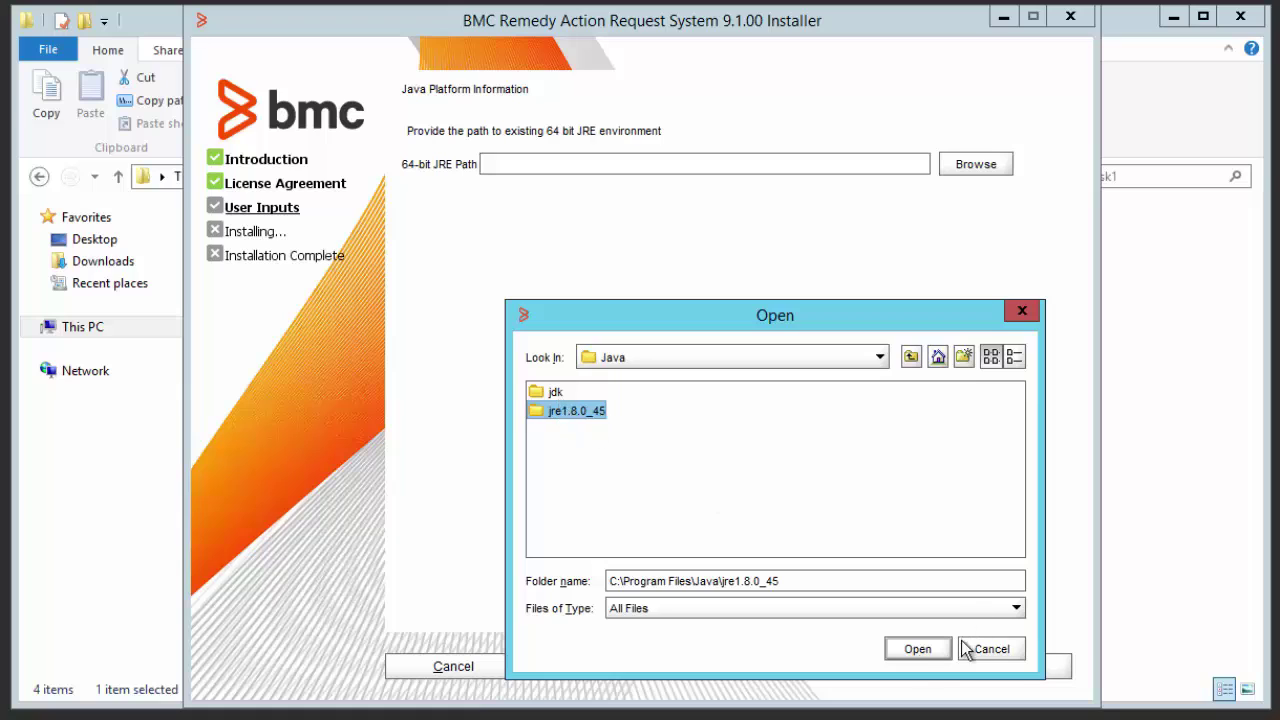
pyautogui.click(914, 652)
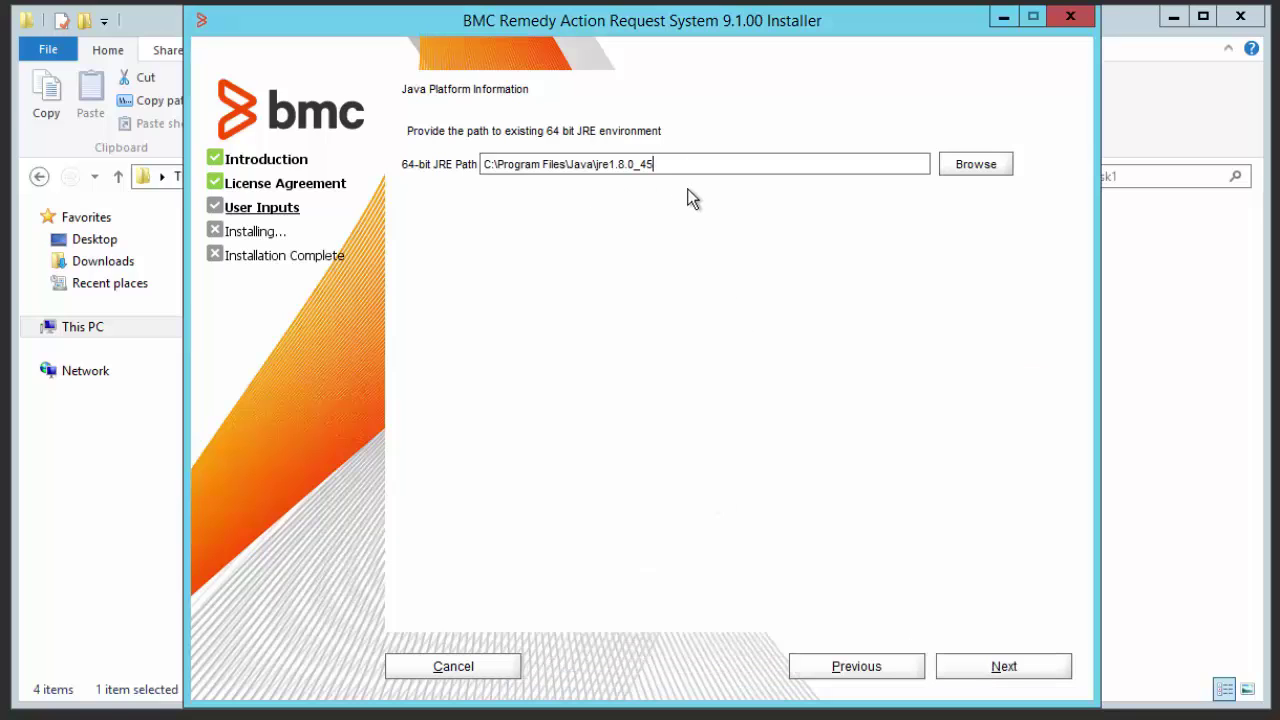
pyautogui.click(970, 668)
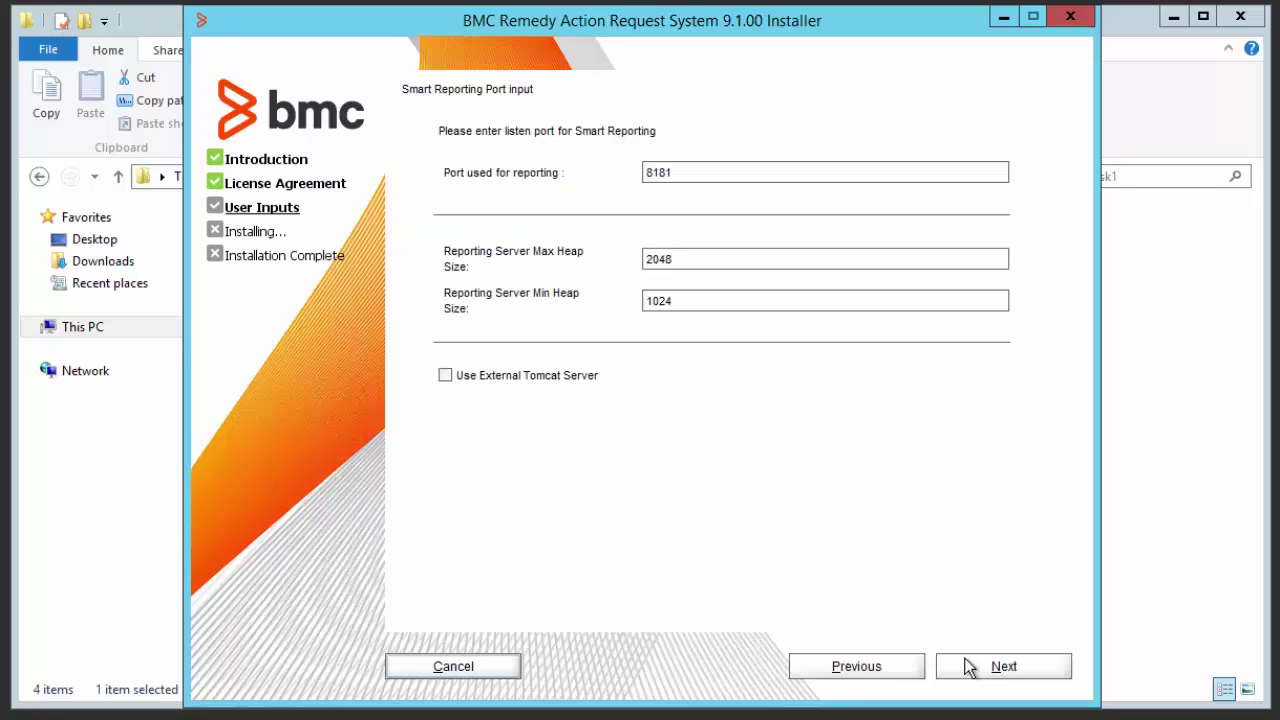
# Keep port 8181, maximum heap 2048 and minimum heap 1024, with external Tomcat left off.
pyautogui.click(692, 174)
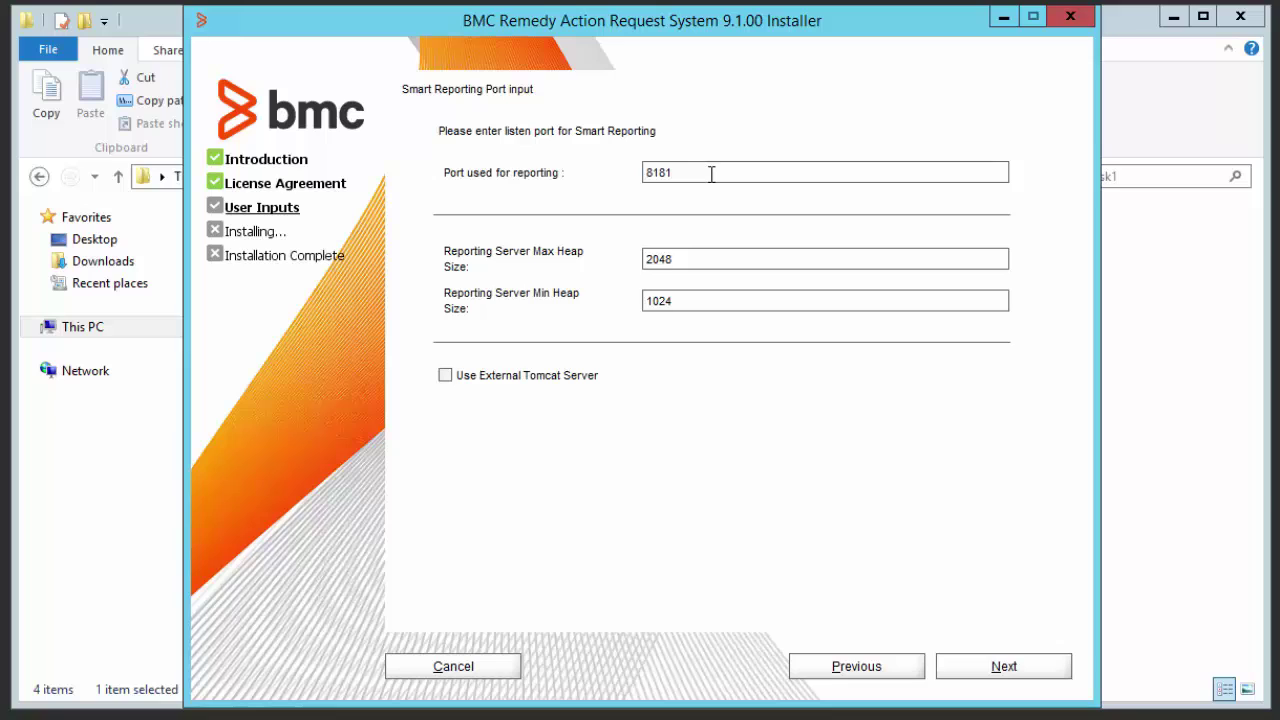
pyautogui.press('BackSpace')
pyautogui.press('BackSpace')
pyautogui.write('81')
pyautogui.click(698, 256)
pyautogui.click(708, 304)
pyautogui.click(469, 375)
pyautogui.click(572, 377)
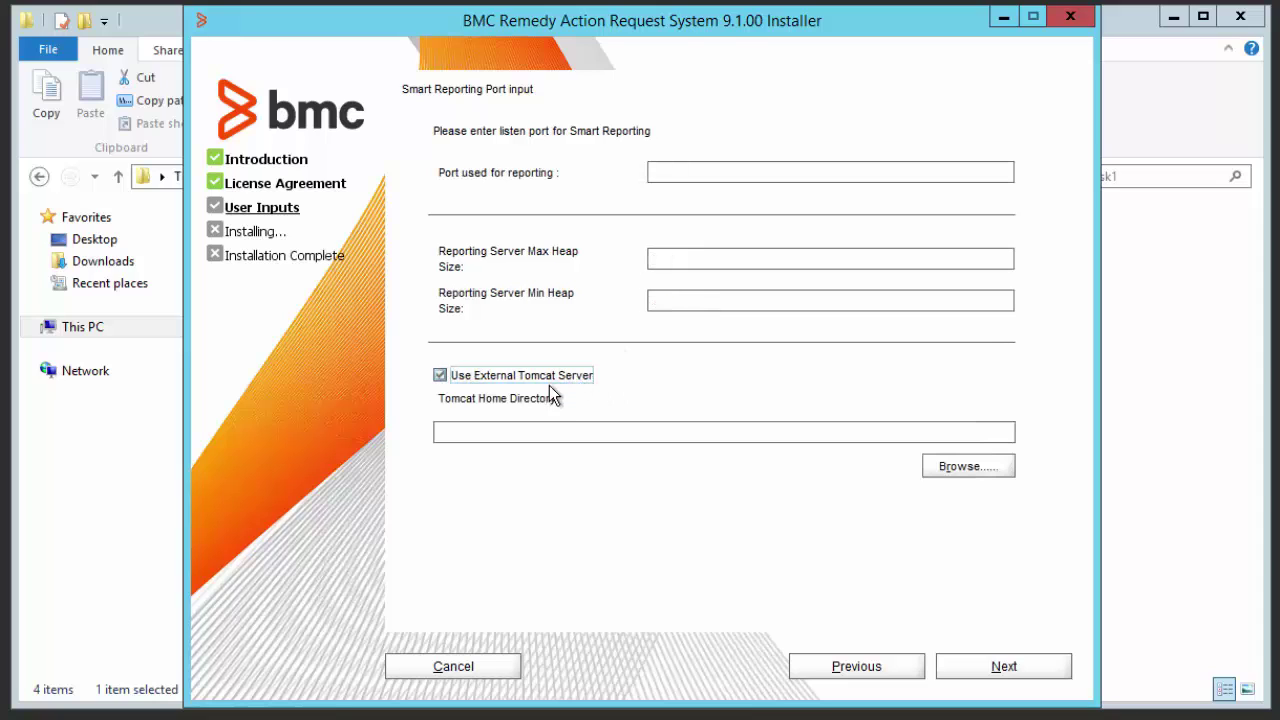
pyautogui.click(443, 378)
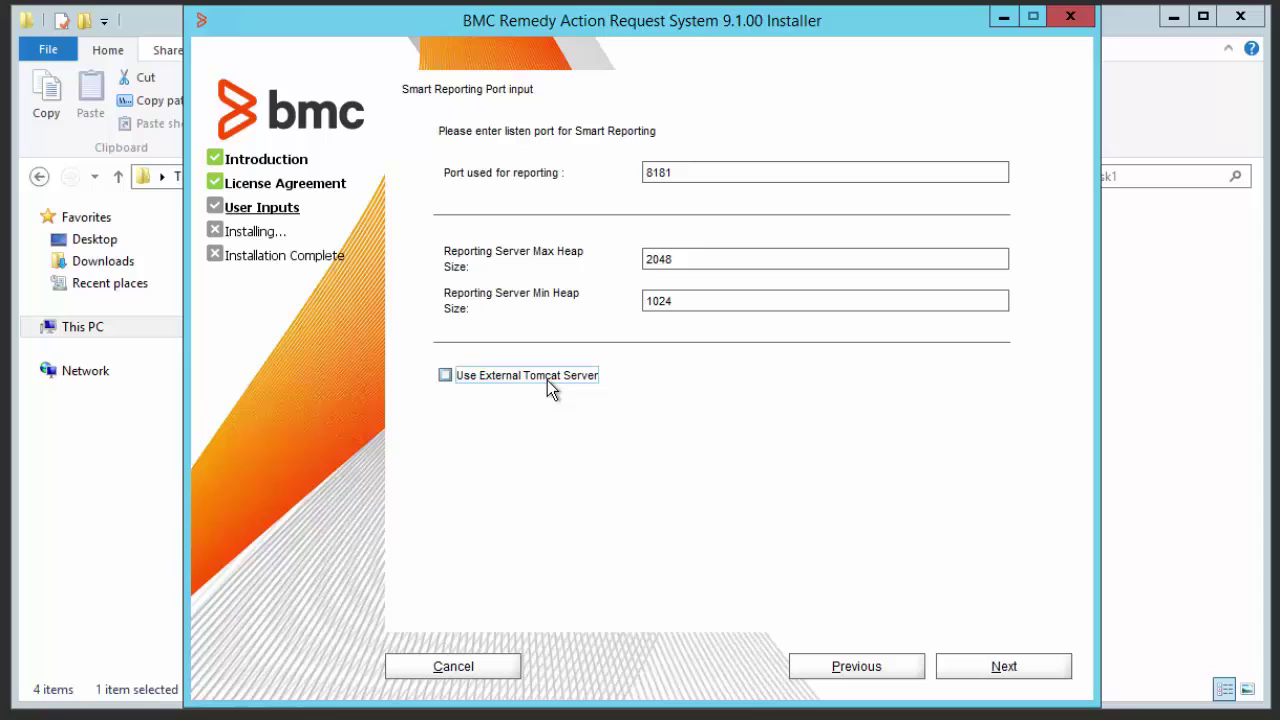
pyautogui.click(983, 668)
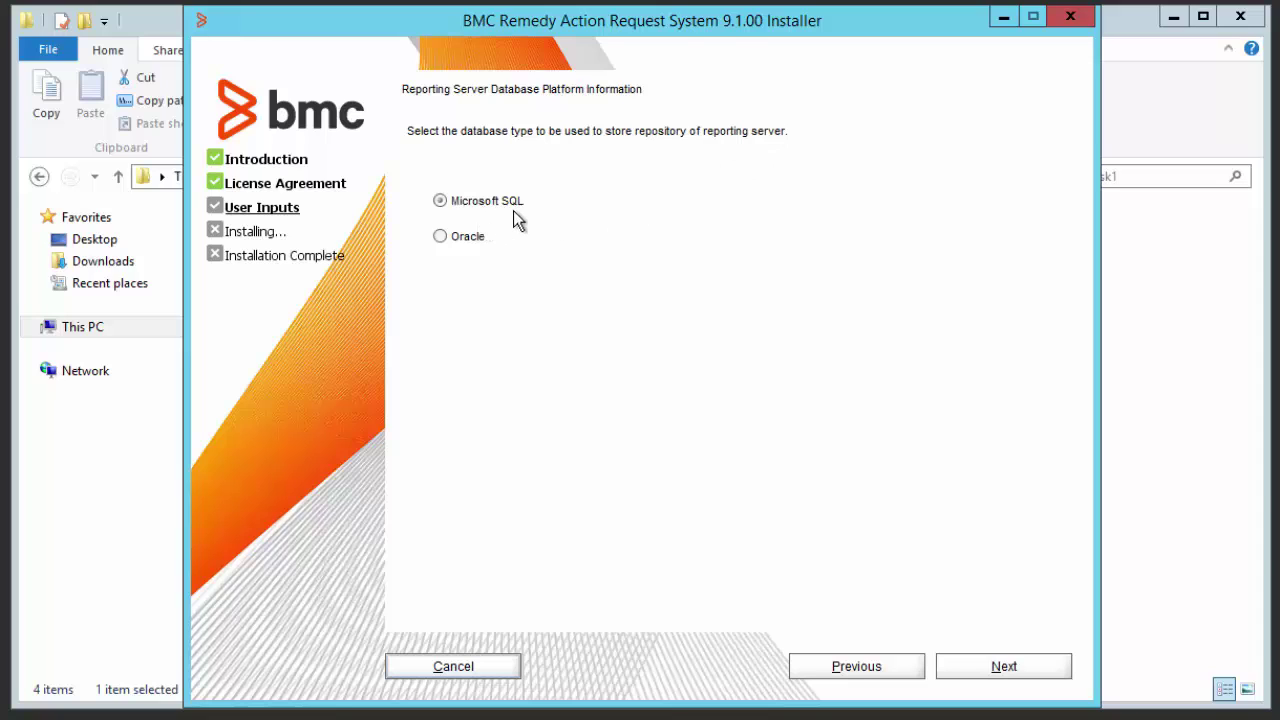
# Use Microsoft SQL with SQL Server Authentication, creating a new reporting database and new database user.
pyautogui.click(1003, 666)
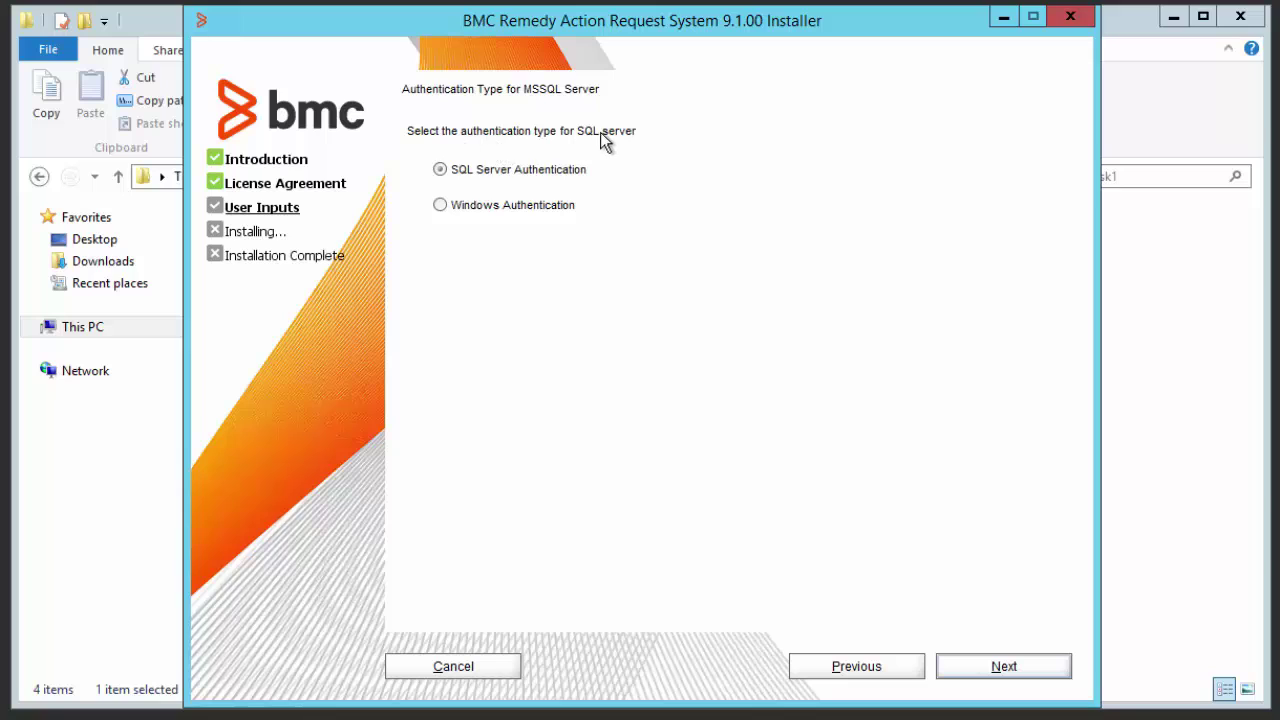
pyautogui.click(511, 172)
pyautogui.click(1006, 668)
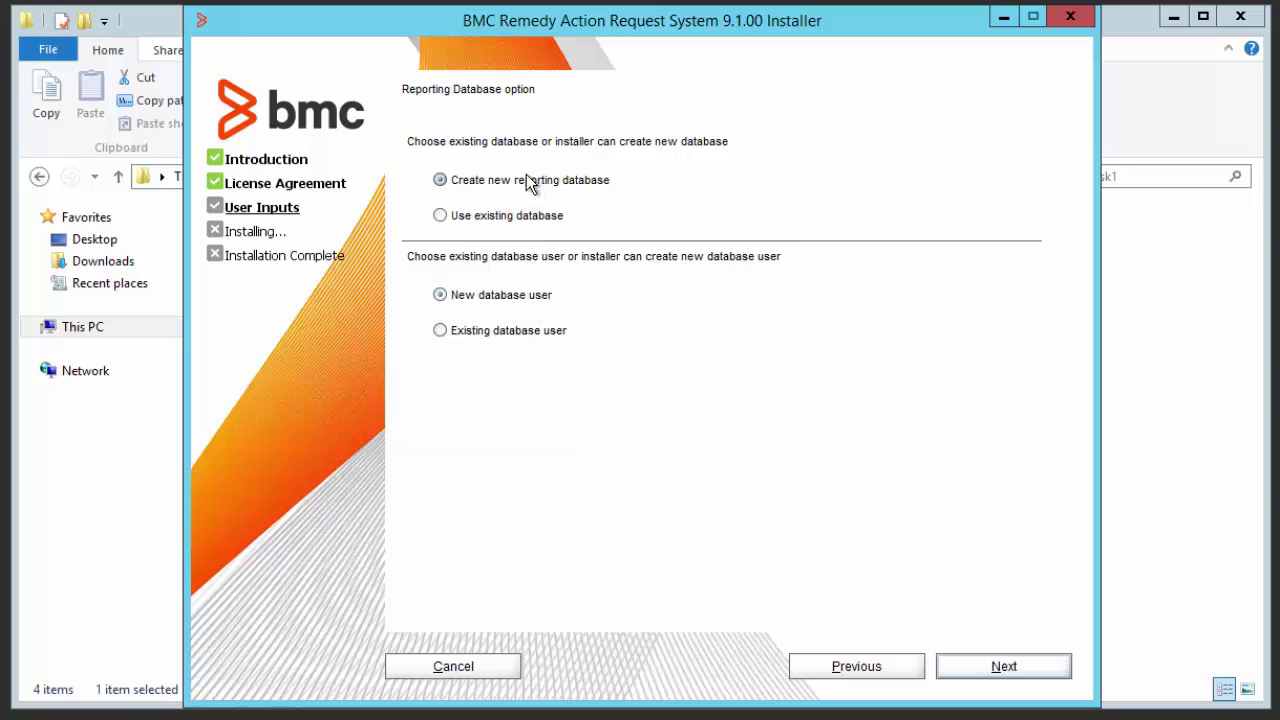
pyautogui.click(995, 667)
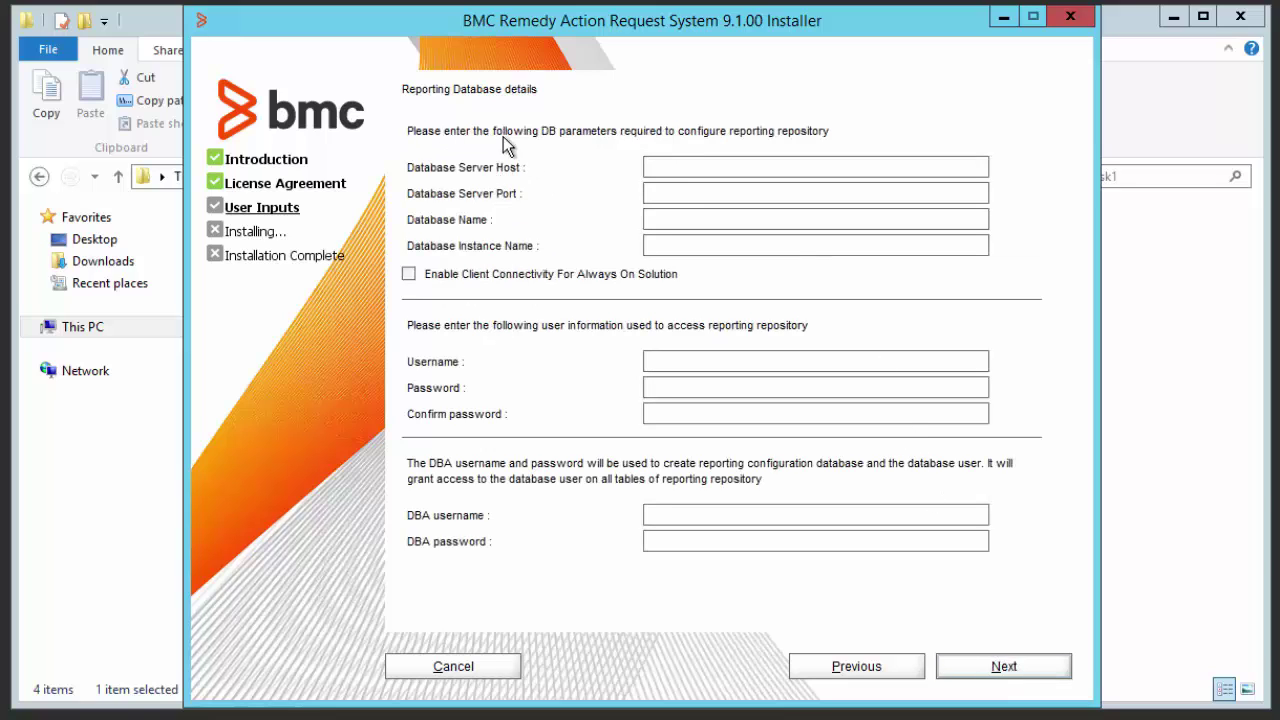
# Enter host clm-pun-026878, port 1433, database SmartReporting and instance clm-pun-026878.
pyautogui.click(655, 166)
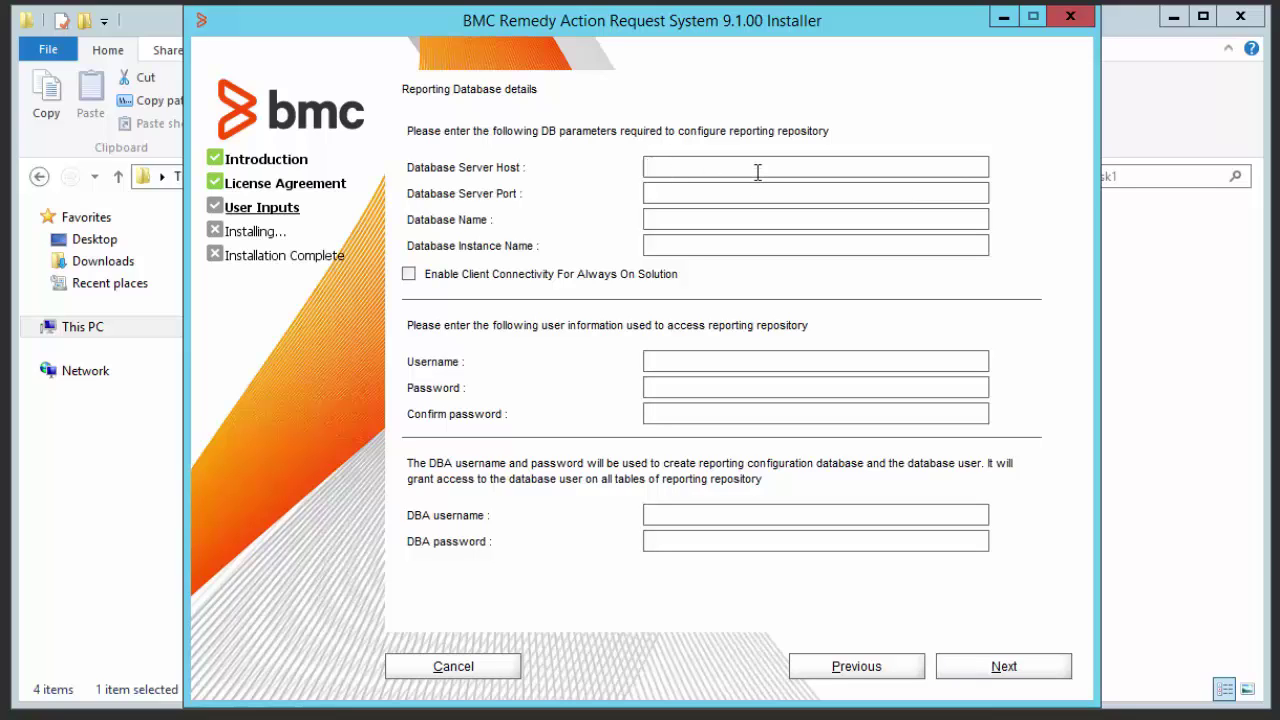
pyautogui.write('clm-pun-02687')
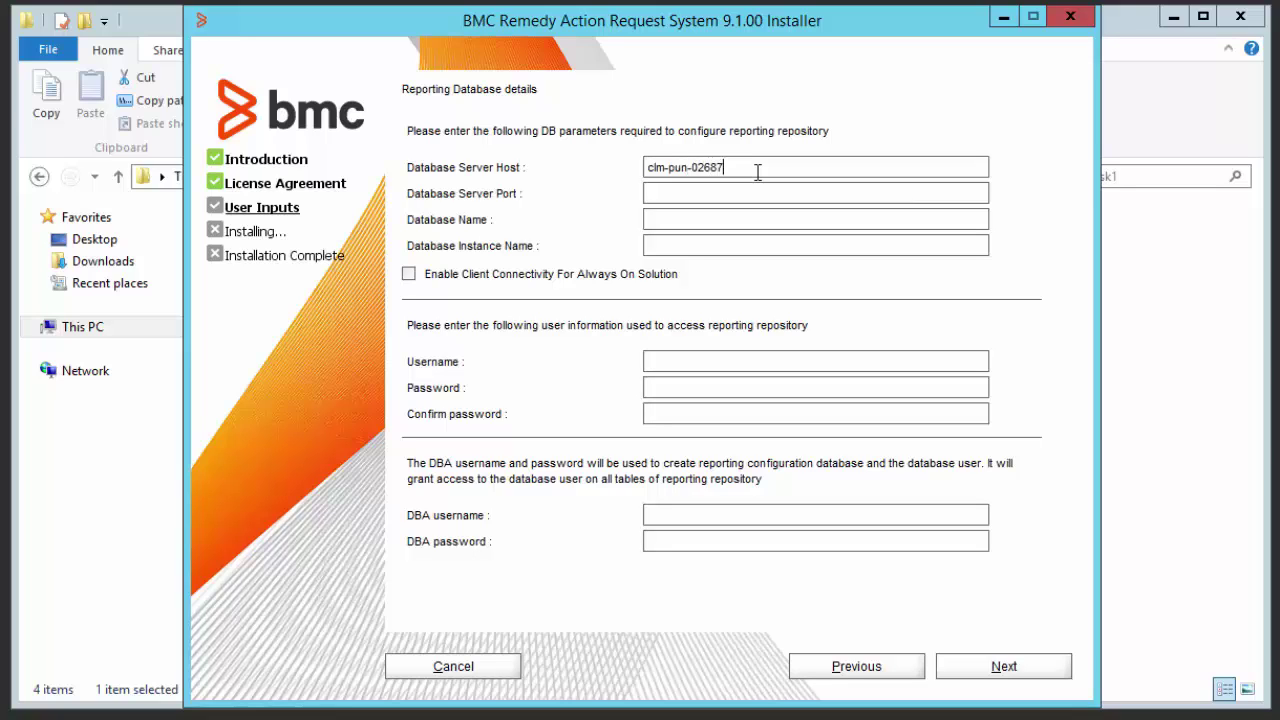
pyautogui.write('8')
pyautogui.press('Tab')
pyautogui.write('14')
pyautogui.write('33')
pyautogui.write('Smart')
pyautogui.write('Repor')
pyautogui.write('ting')
pyautogui.press('Tab')
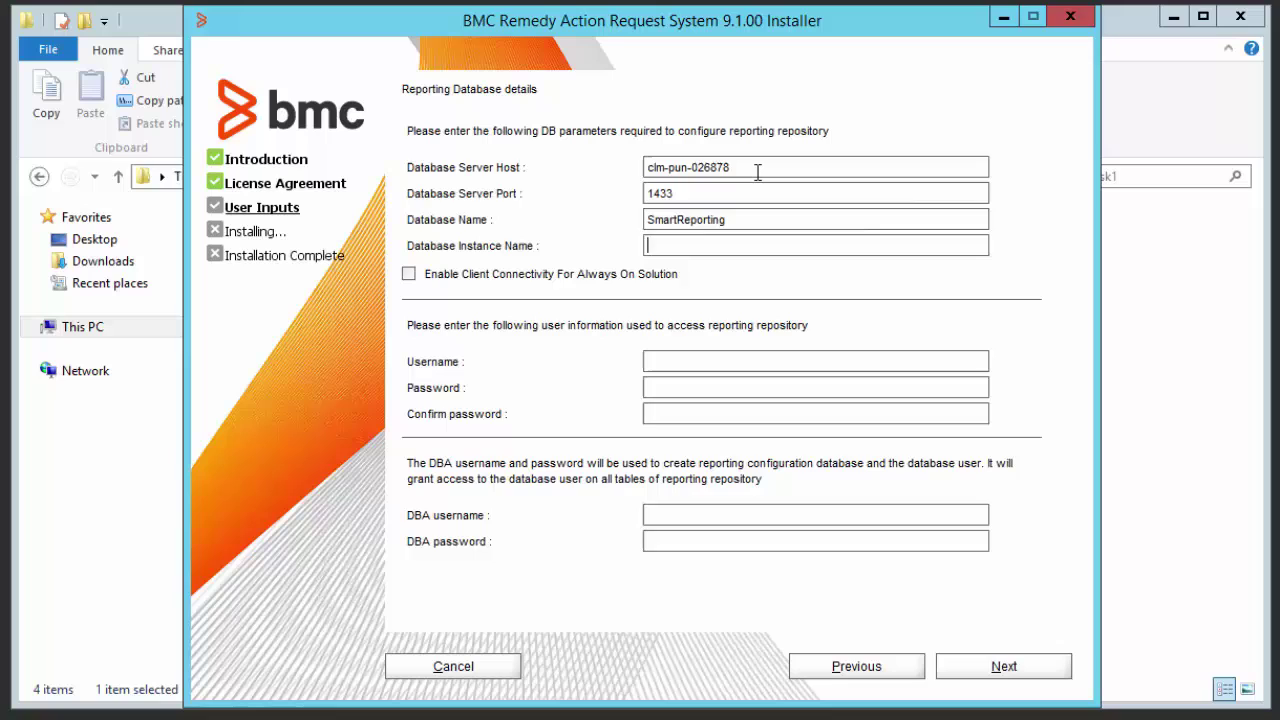
pyautogui.write('clm-pun-')
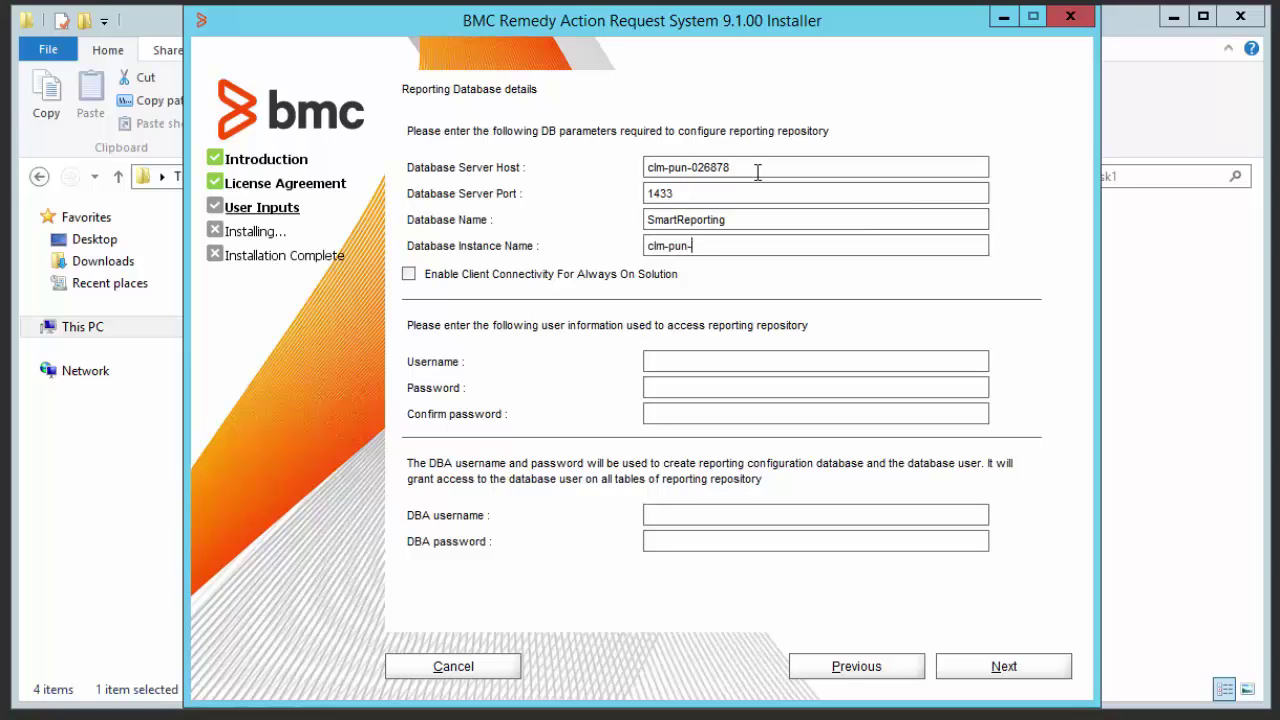
pyautogui.write('026878')
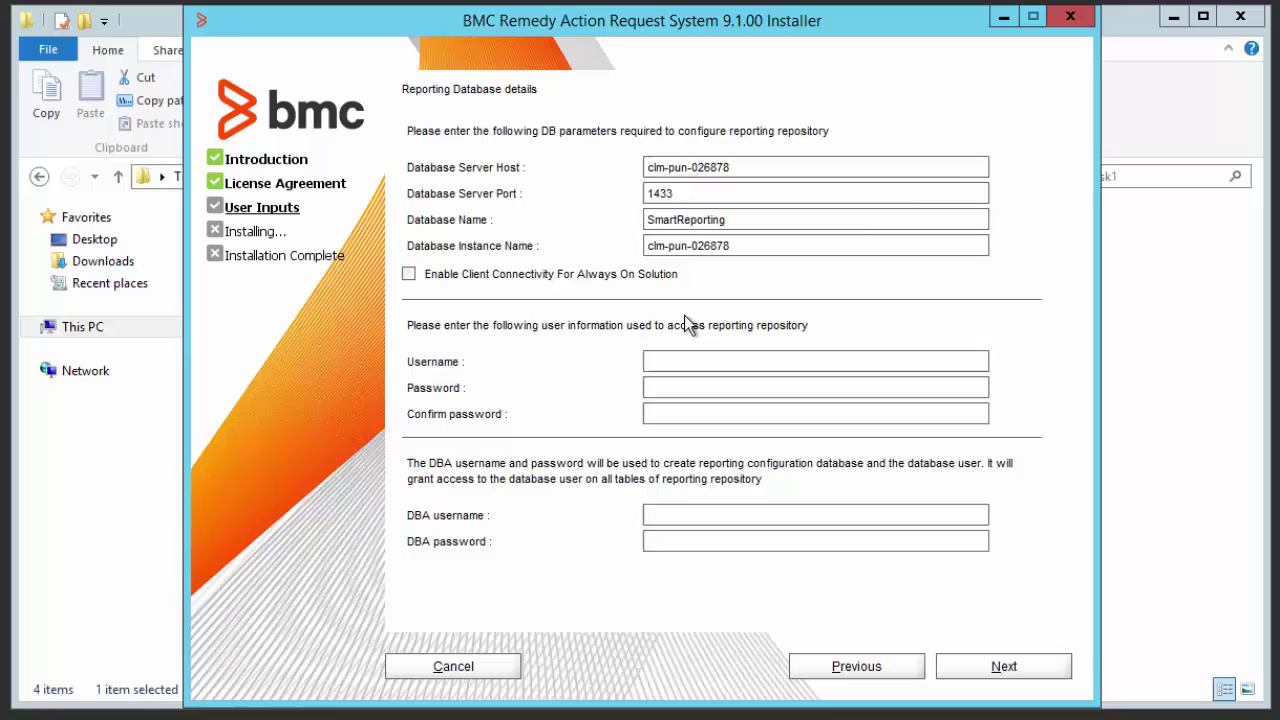
# Enter repository username RepoUser, its password and the DBA password, and submit for validation.
pyautogui.click(670, 361)
pyautogui.write('RepoUserq')
pyautogui.press('BackSpace')
pyautogui.click(680, 387)
pyautogui.write('*****')
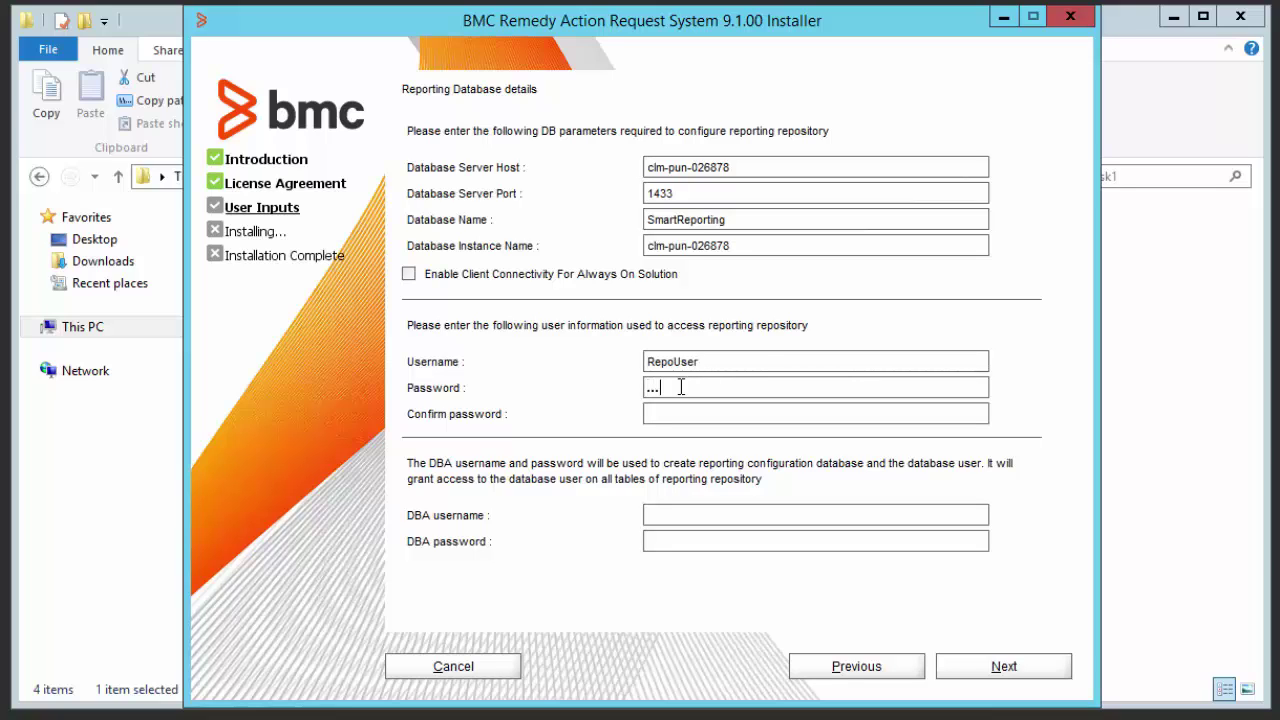
pyautogui.write('***')
pyautogui.write('******')
pyautogui.write('**')
pyautogui.write('sa')
pyautogui.press('Tab')
pyautogui.write('********')
pyautogui.click(972, 670)
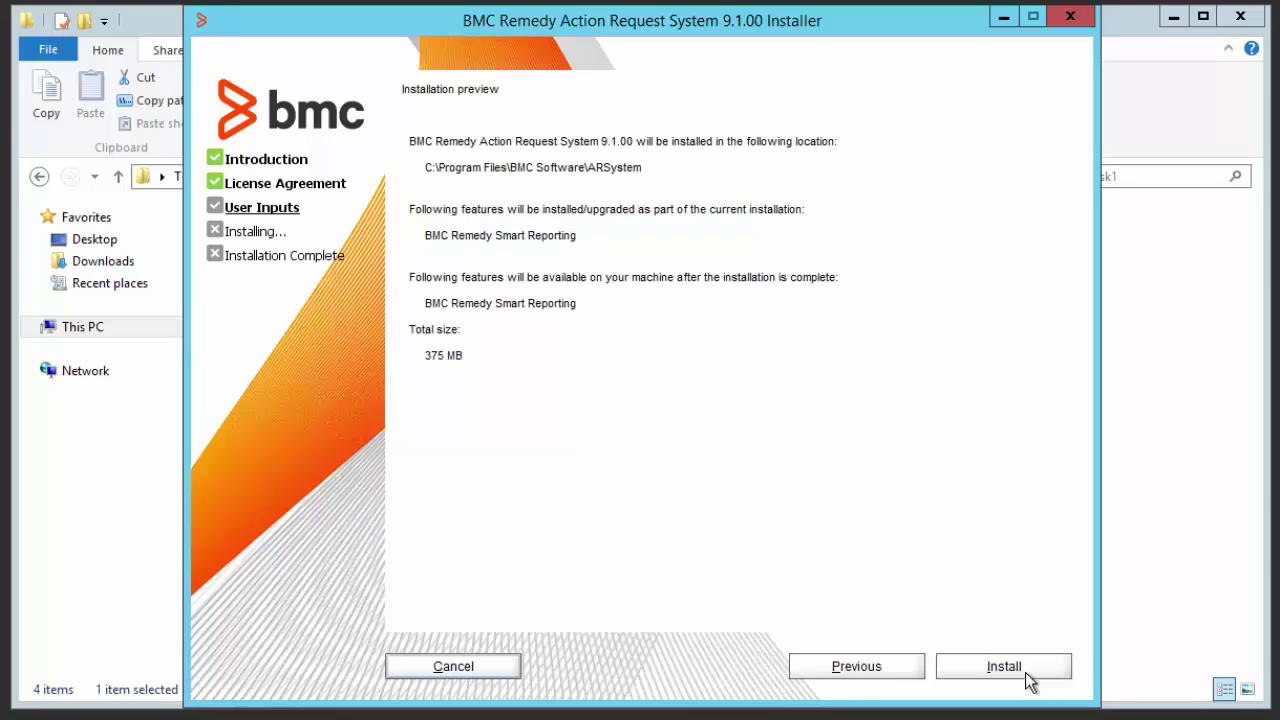
# Install Smart Reporting, then scroll to the end of the installation log and close it.
pyautogui.click(1030, 679)
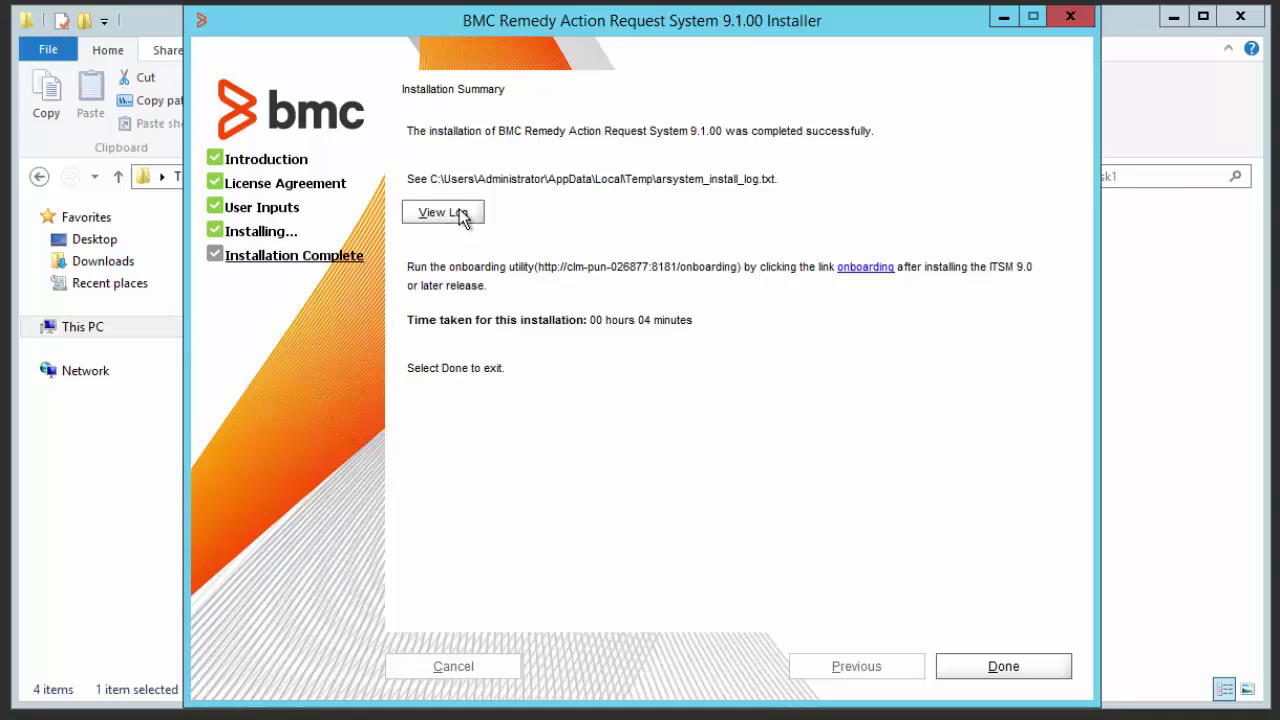
pyautogui.click(460, 213)
pyautogui.moveTo(580, 168); pyautogui.dragTo(471, 28)
pyautogui.moveTo(1045, 187); pyautogui.dragTo(1046, 449)
pyautogui.click(1053, 16)
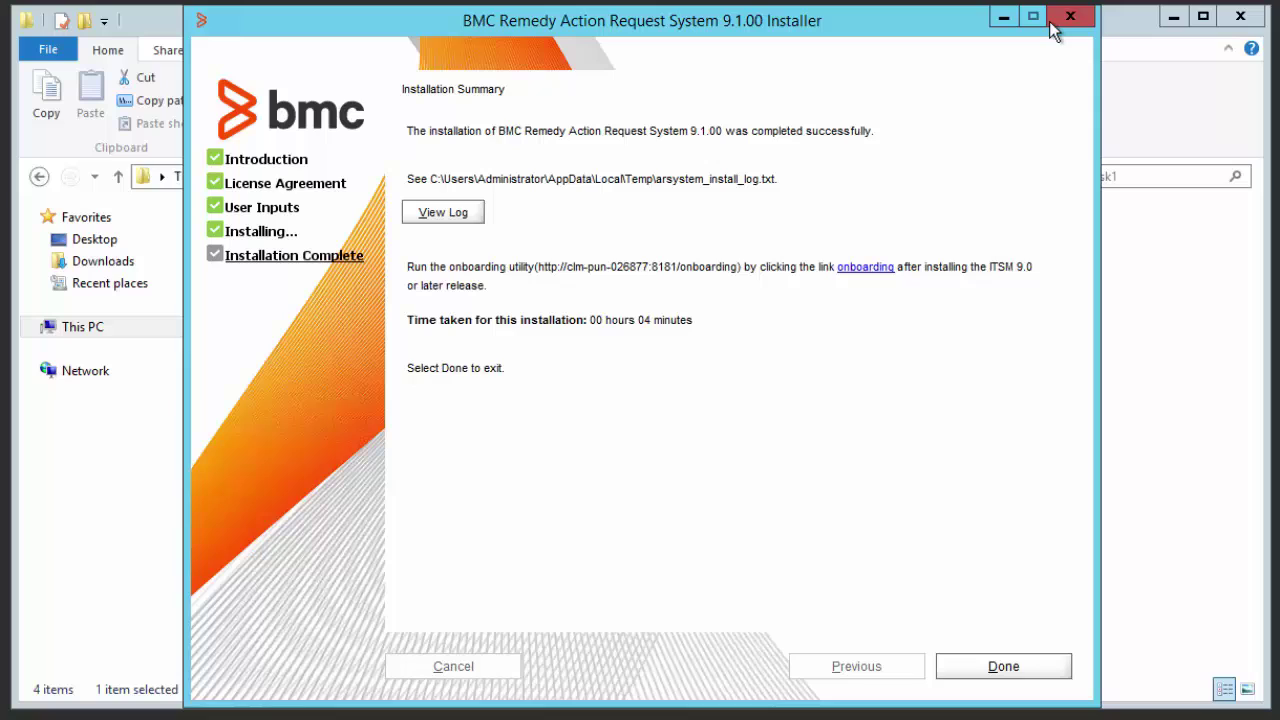